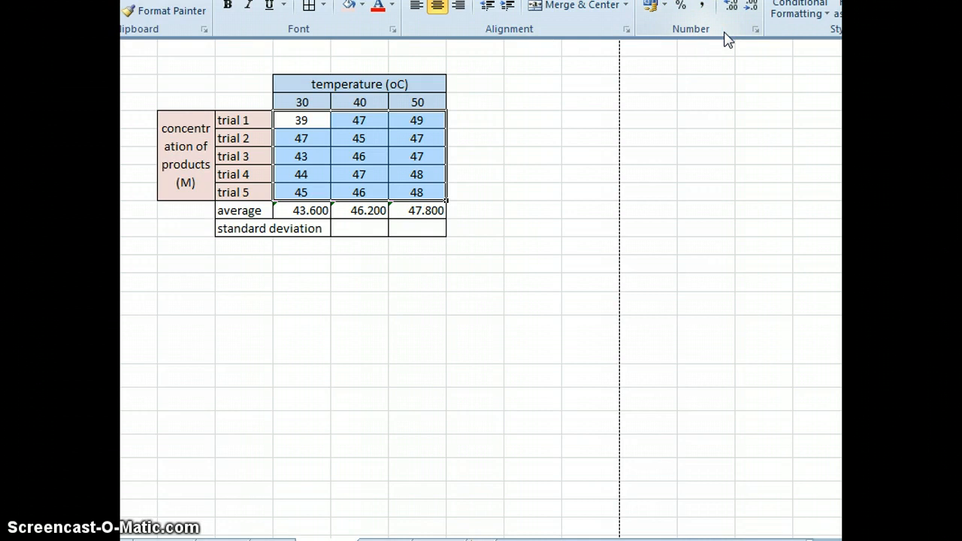
- Show the trial concentration values in M8:O12 with one decimal place
click(750, 7)
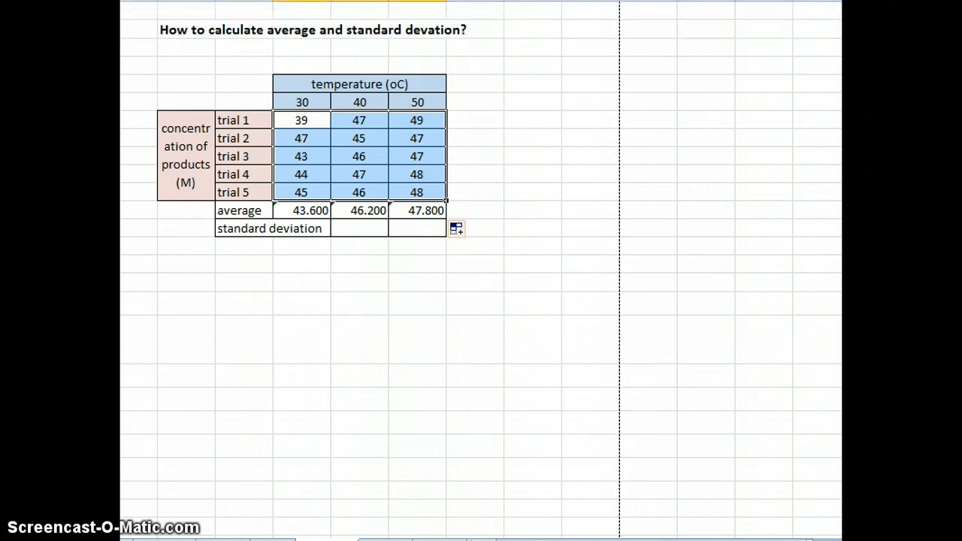
click(752, 11)
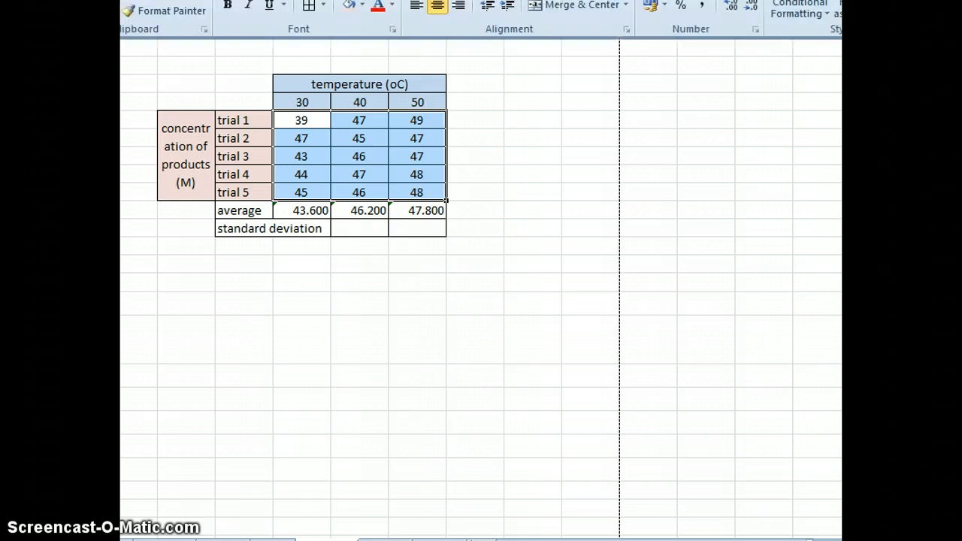
click(736, 7)
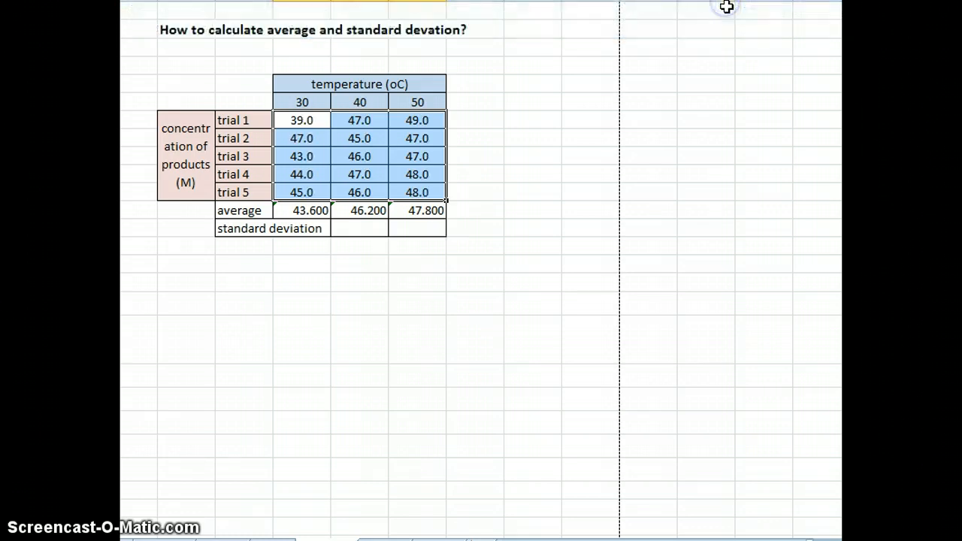
click(727, 9)
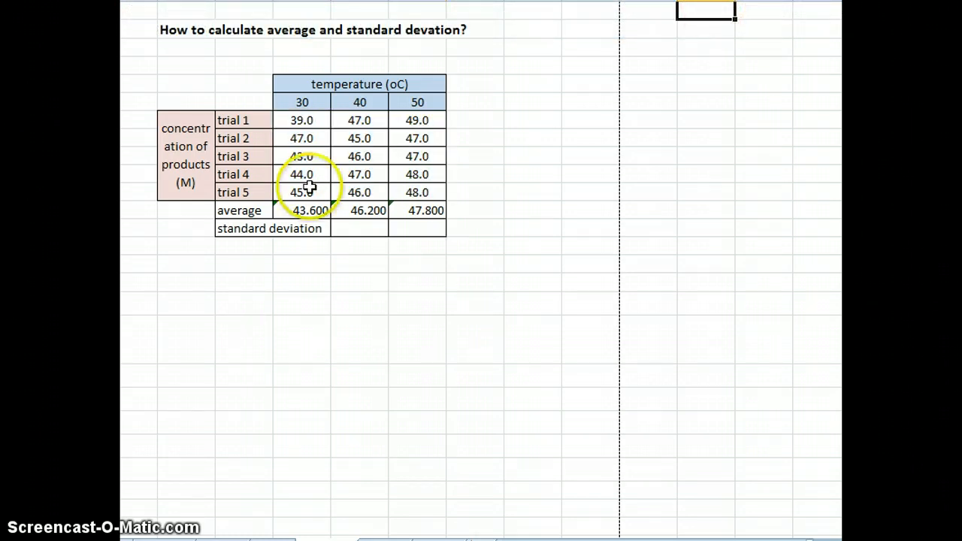
click(323, 210)
drag(323, 211, 429, 208)
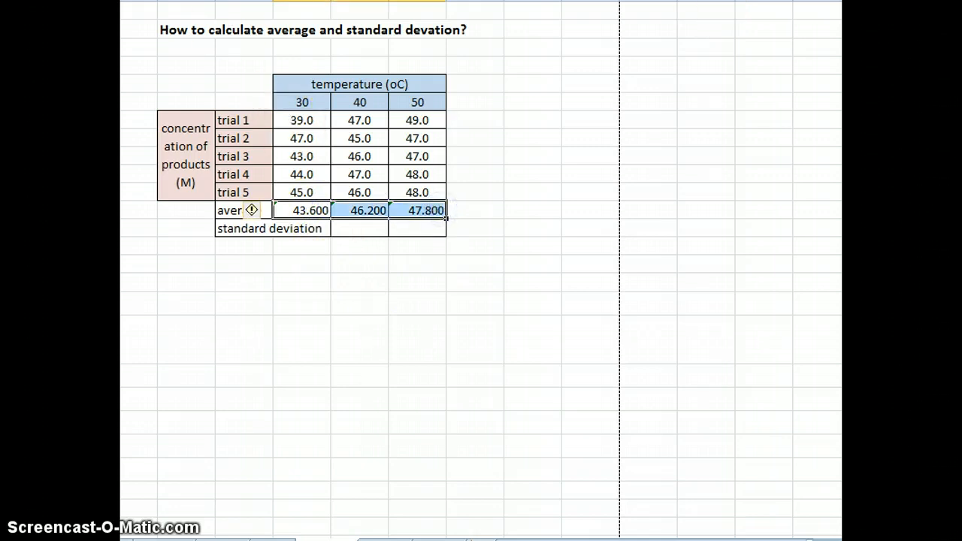
click(137, 1)
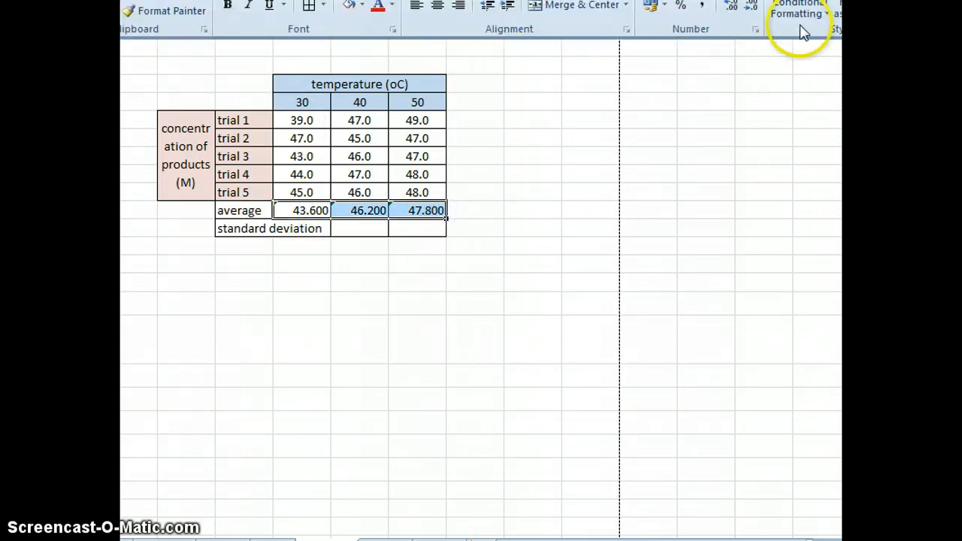
click(732, 11)
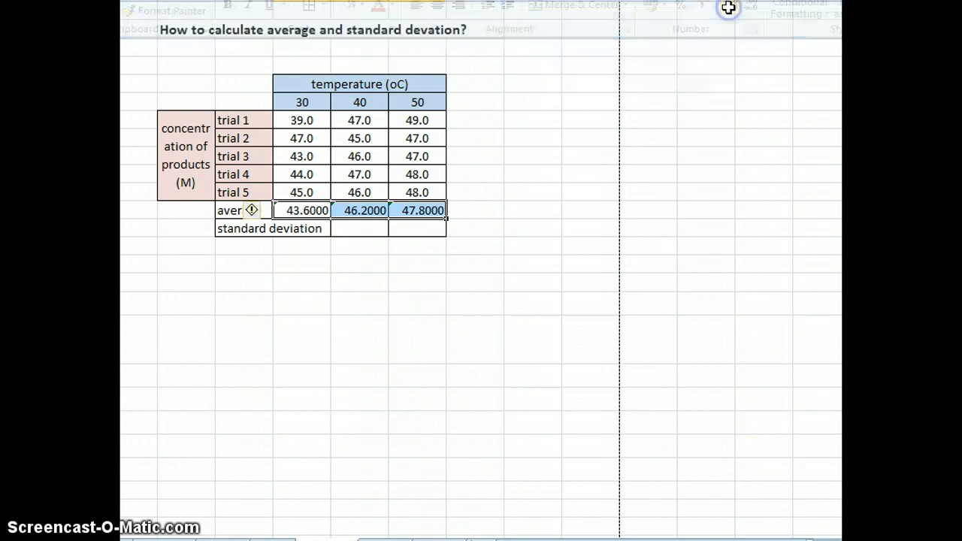
click(137, 0)
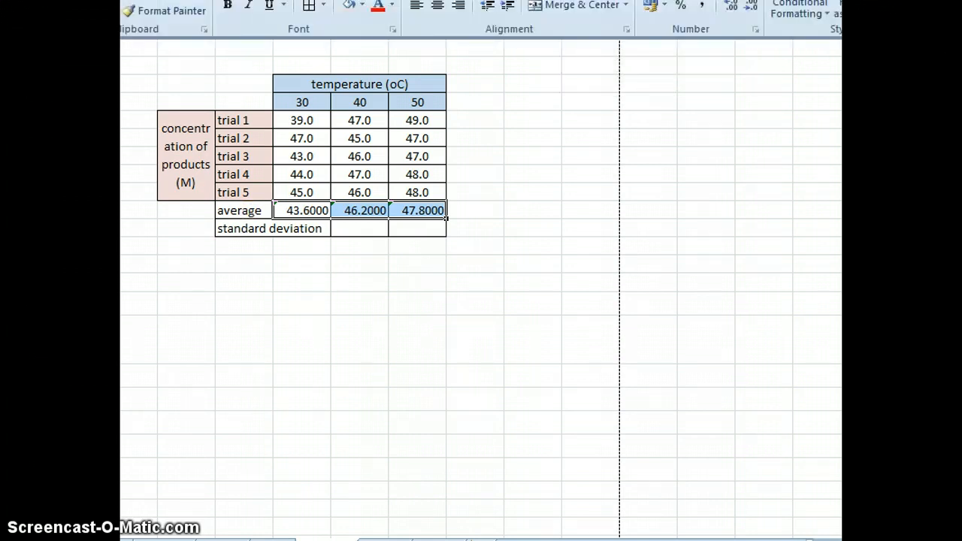
click(751, 2)
click(750, 1)
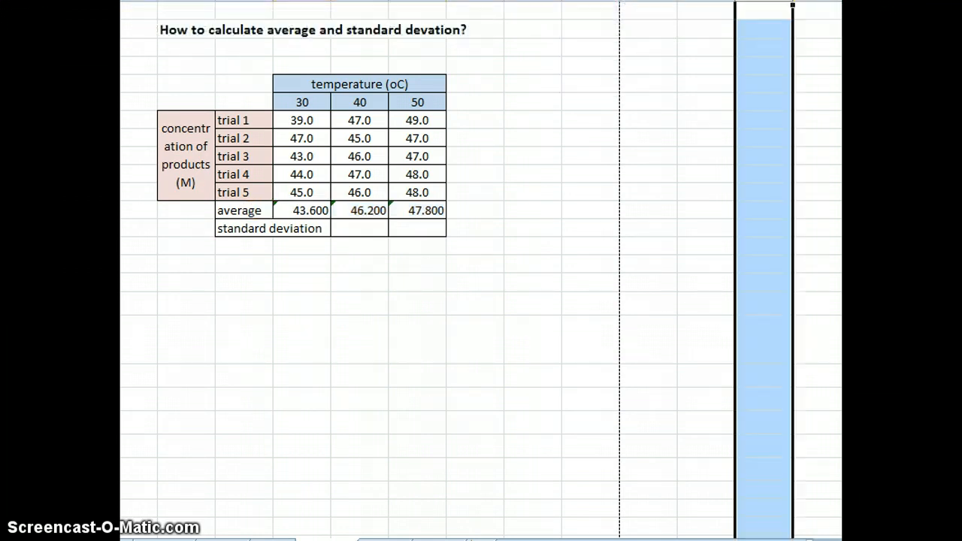
- Keep the command ribbon permanently expanded, and center the averages in M13:O13 with one decimal place
click(138, 0)
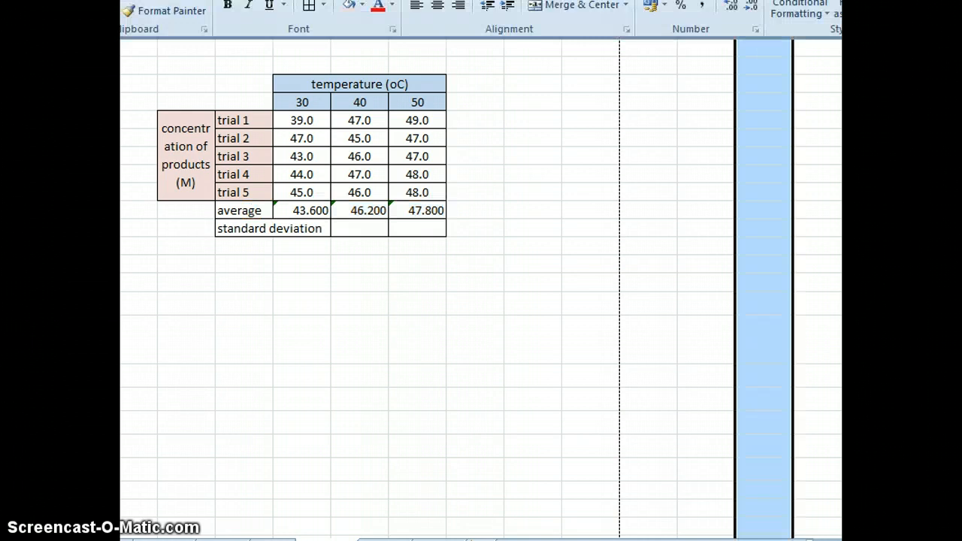
click(138, 0)
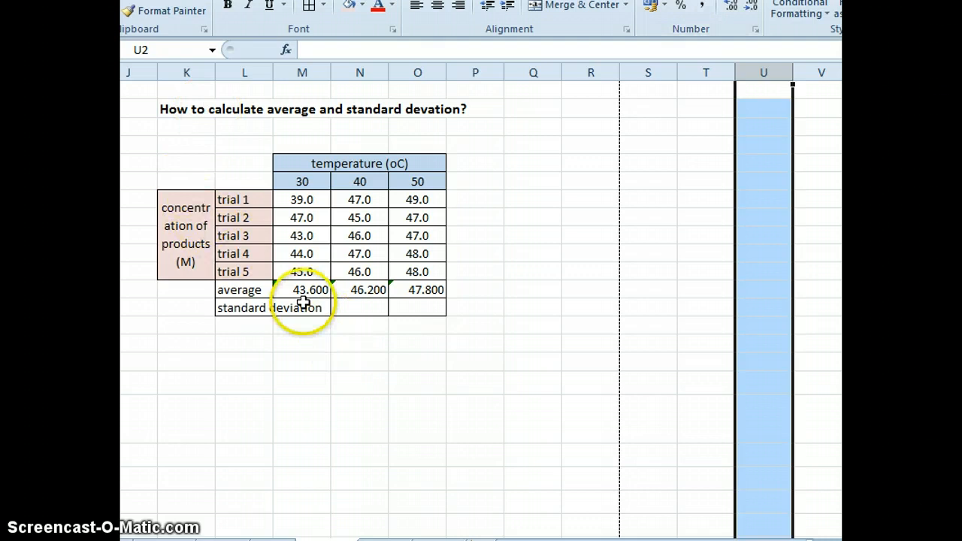
drag(309, 292, 433, 288)
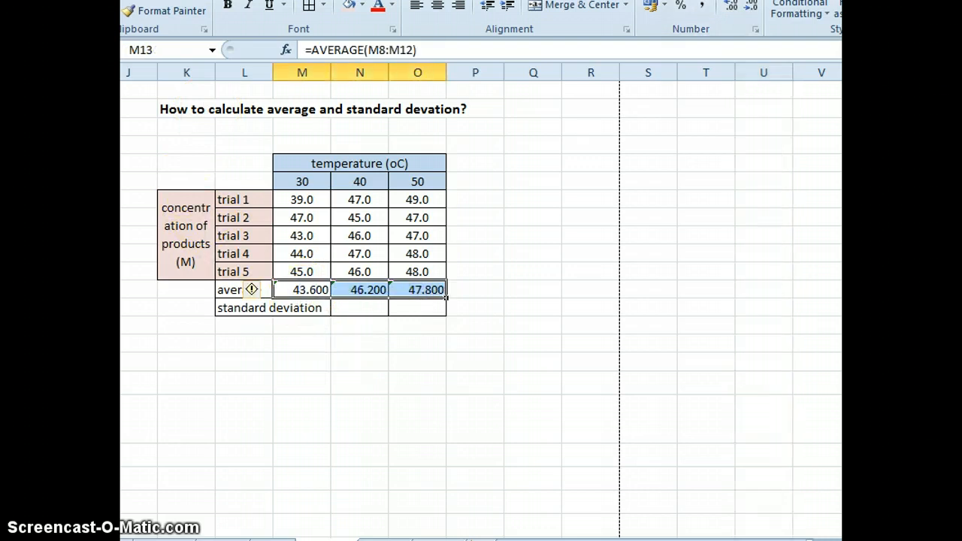
click(750, 6)
click(750, 6)
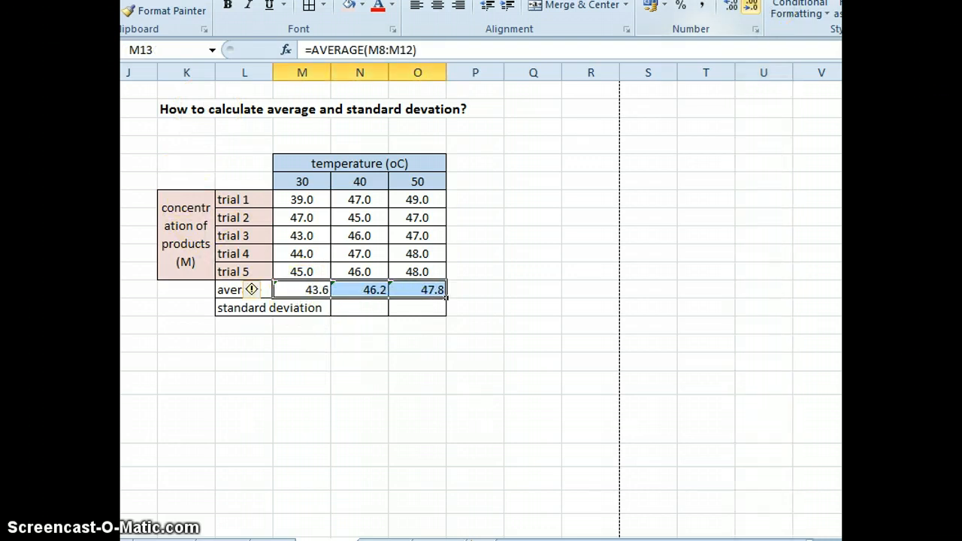
click(438, 6)
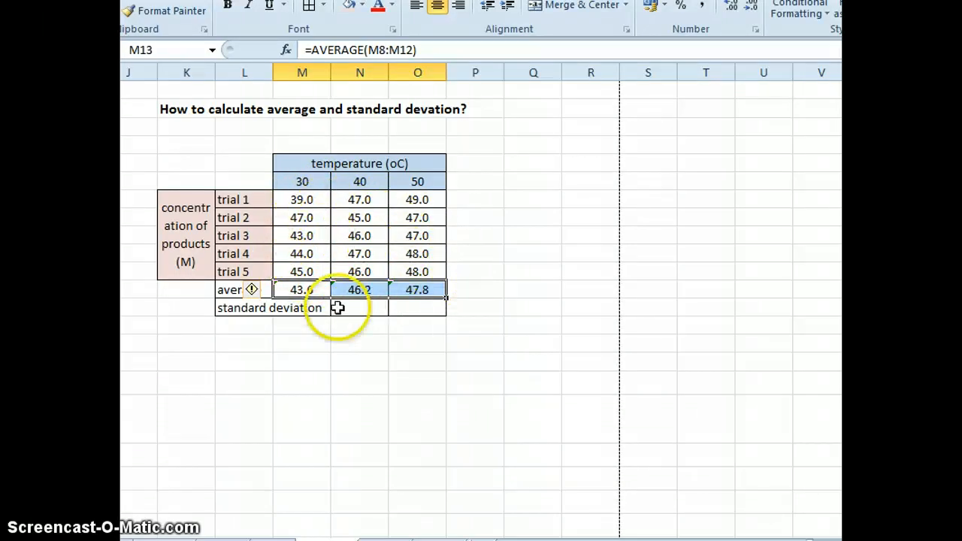
- Calculate the standard deviation of the 30-degree trials in M14 with the STDEV function over M8:M12
click(300, 311)
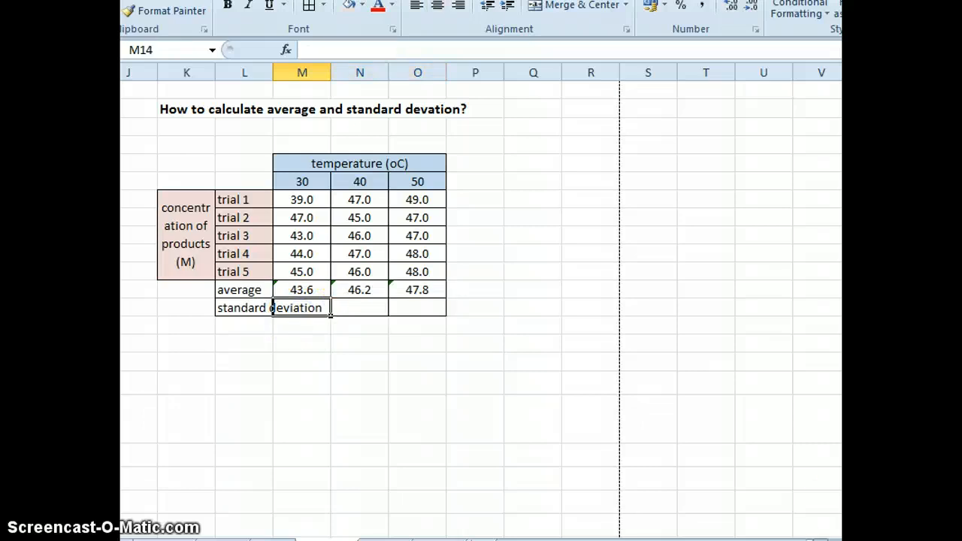
text(=)
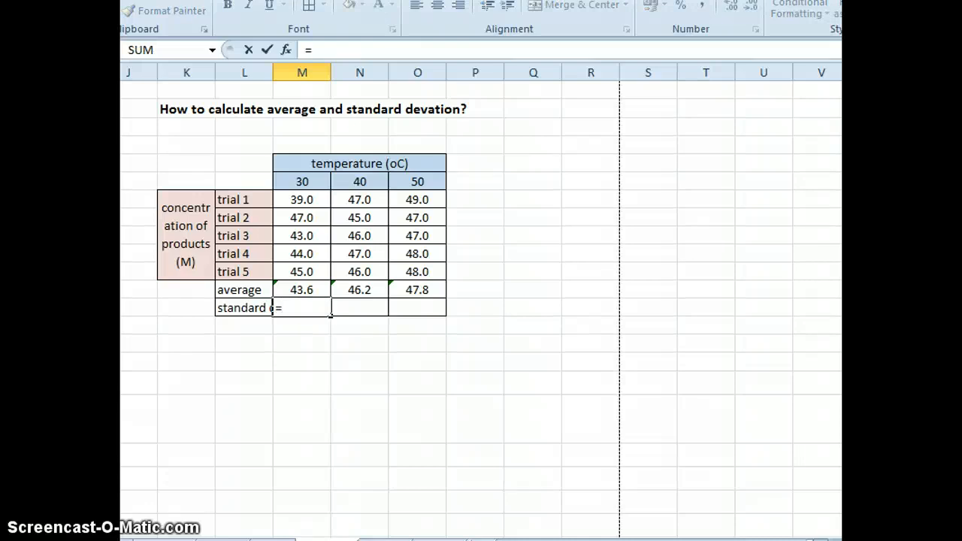
text(s)
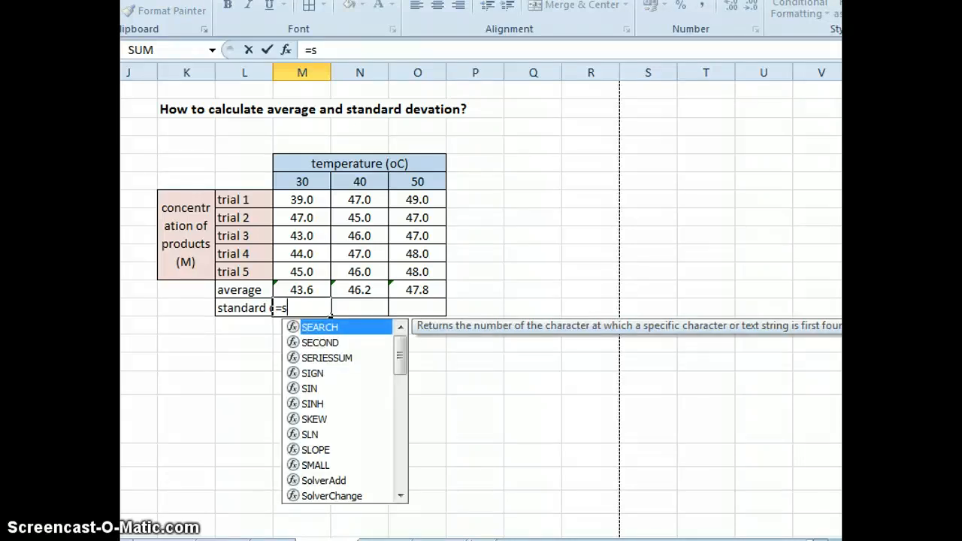
text(t)
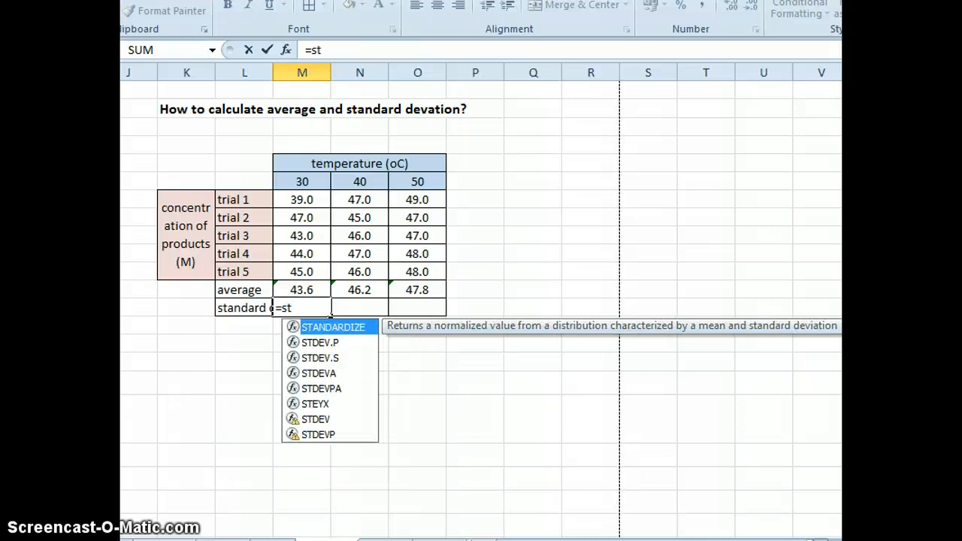
click(316, 420)
click(316, 420)
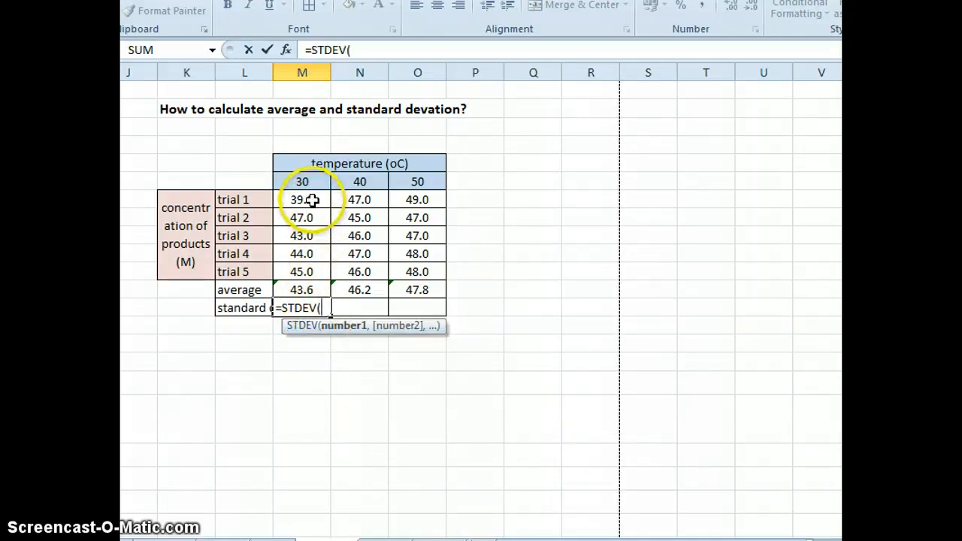
drag(312, 199, 302, 267)
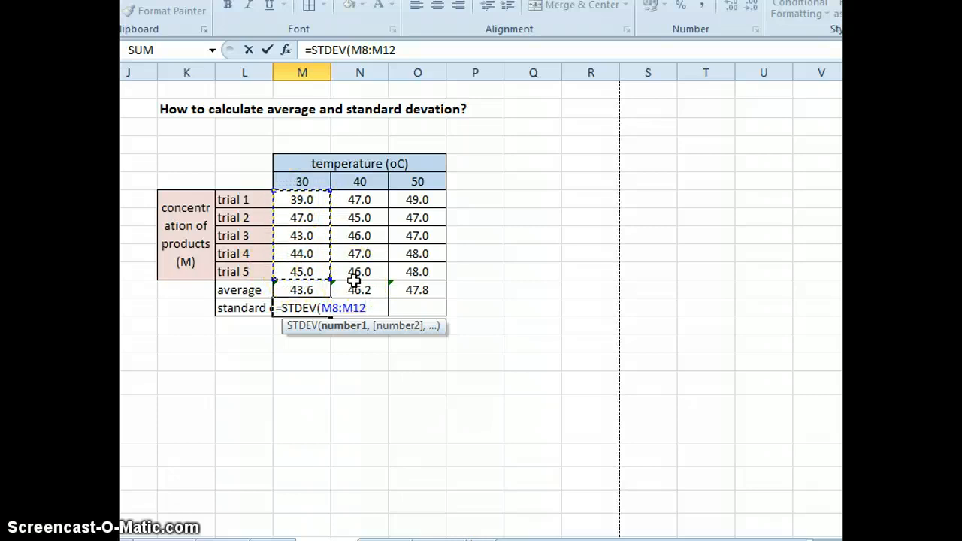
key(Return)
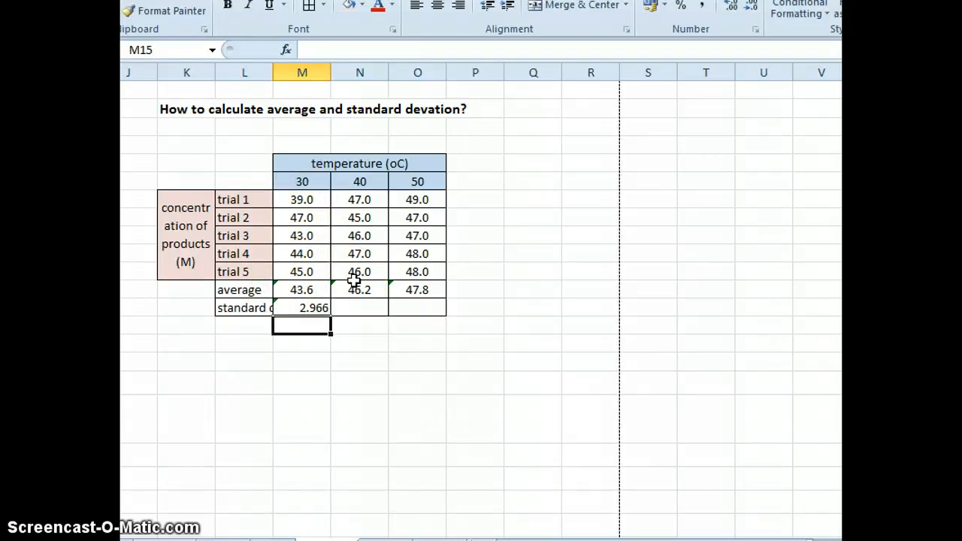
- Copy the standard deviation formula from M14 across to N14:O14 for the 40- and 50-degree columns
click(298, 307)
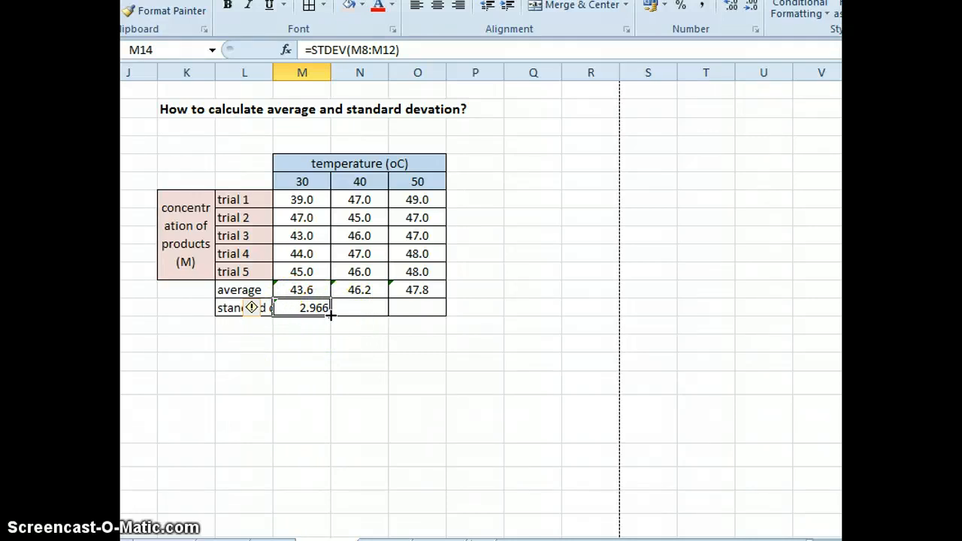
drag(336, 316, 301, 306)
click(432, 306)
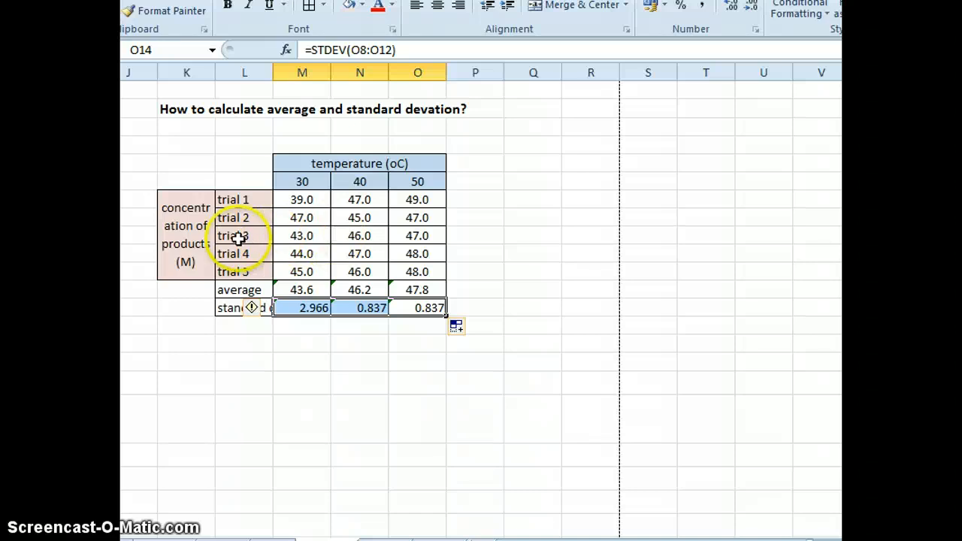
- Append the uncertainty "+/- 0.1 M" to the "concentration of products (M)" label in K8
click(187, 242)
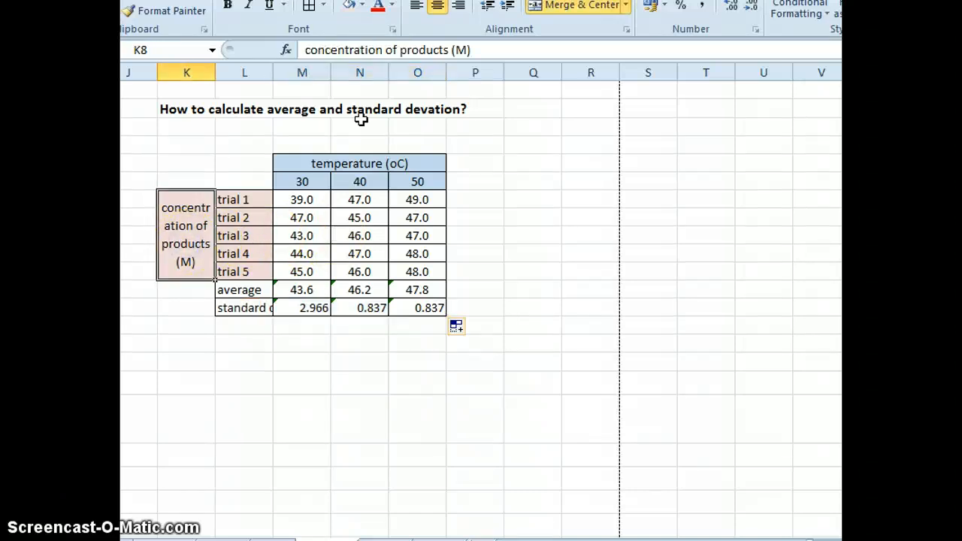
click(503, 48)
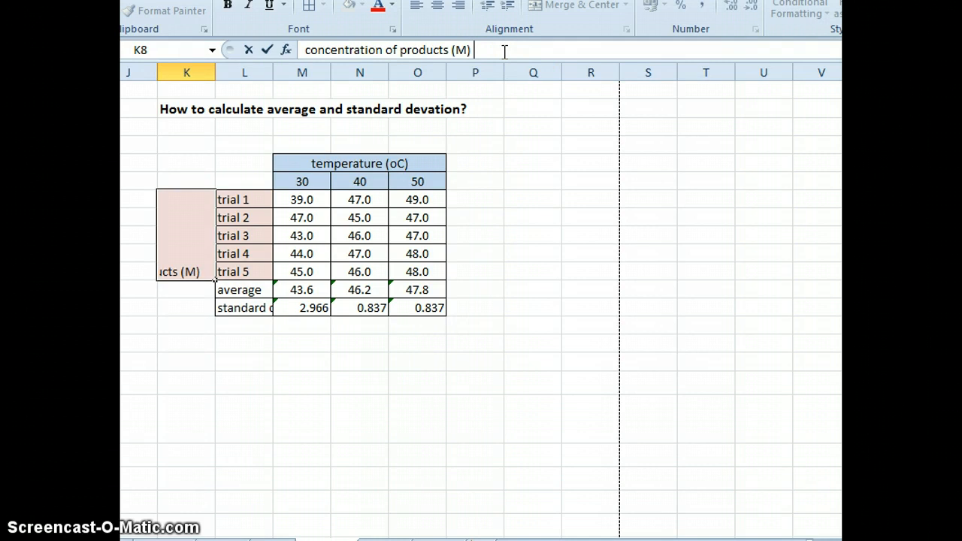
text(+/-)
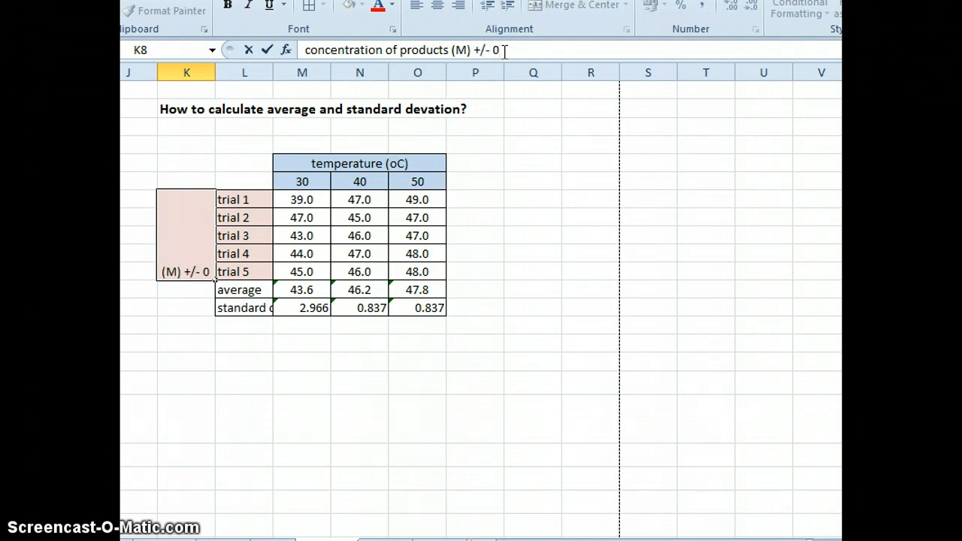
text( 0.1)
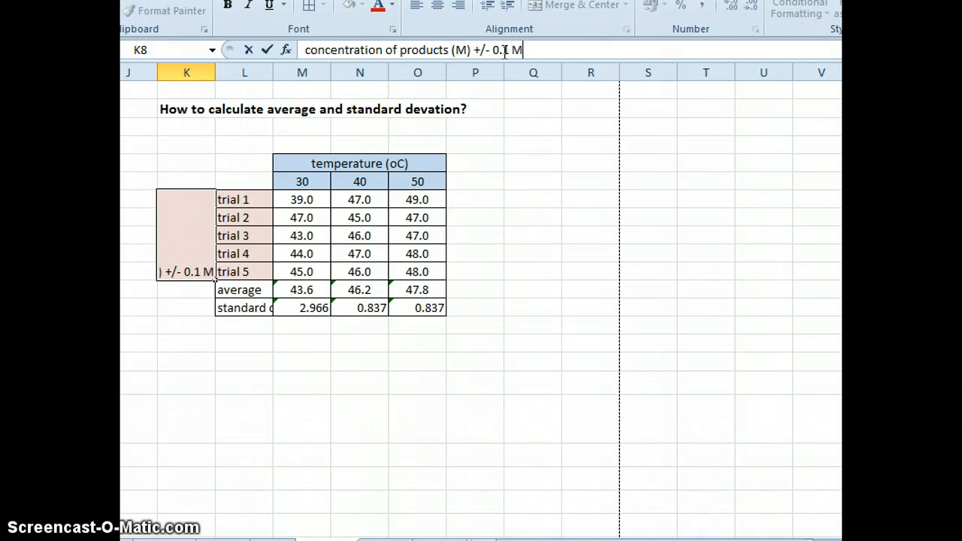
text( M)
key(Return)
key(Up)
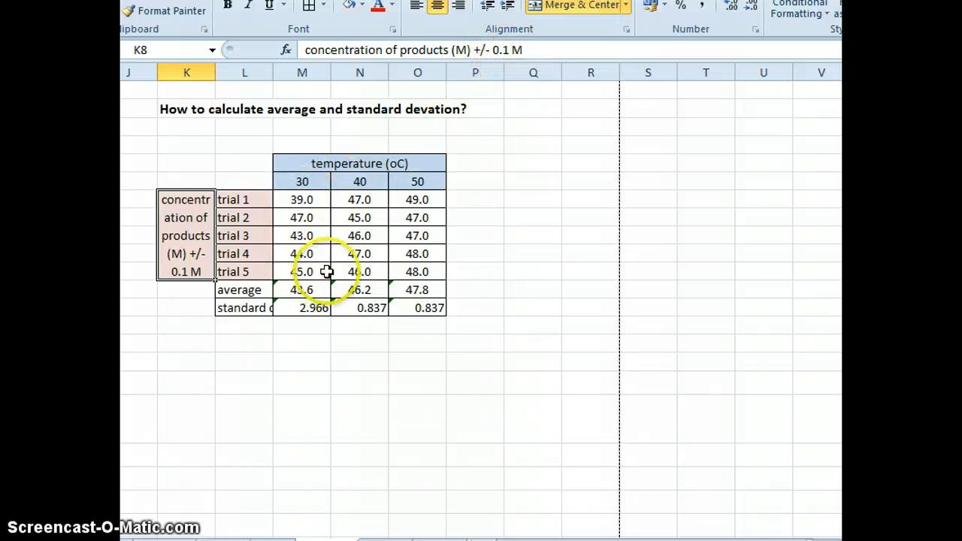
- Show the standard deviations in M14:O14 with one decimal place and center them in their cells
click(301, 309)
drag(348, 298, 414, 306)
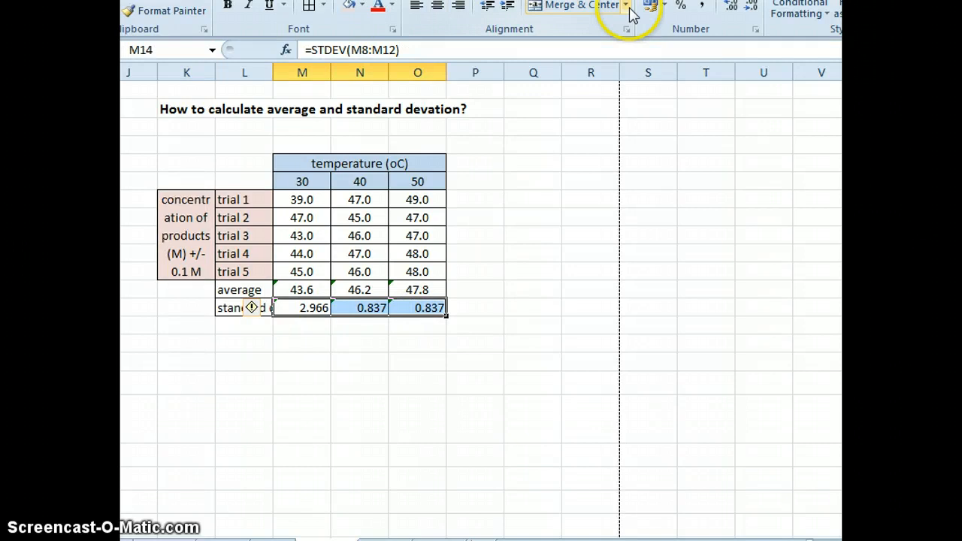
click(750, 6)
click(750, 6)
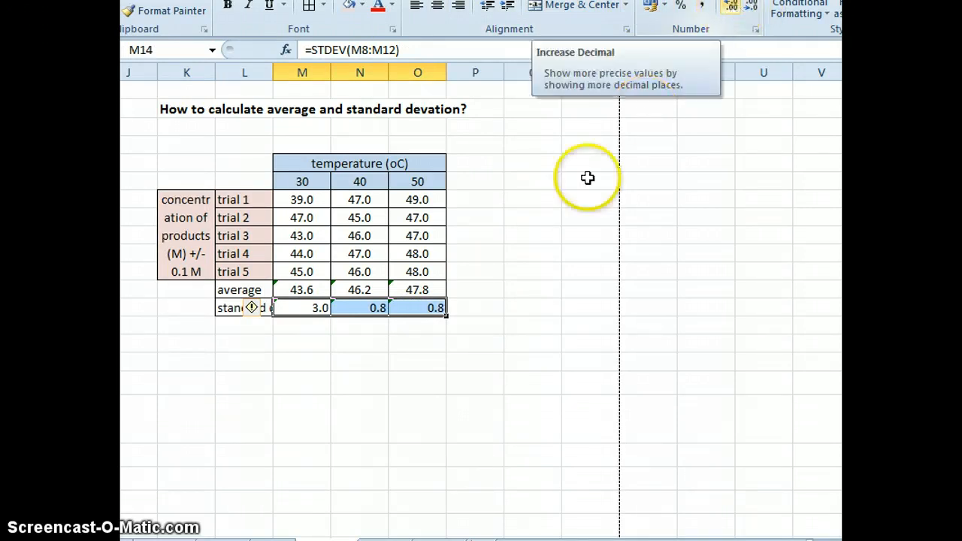
click(436, 6)
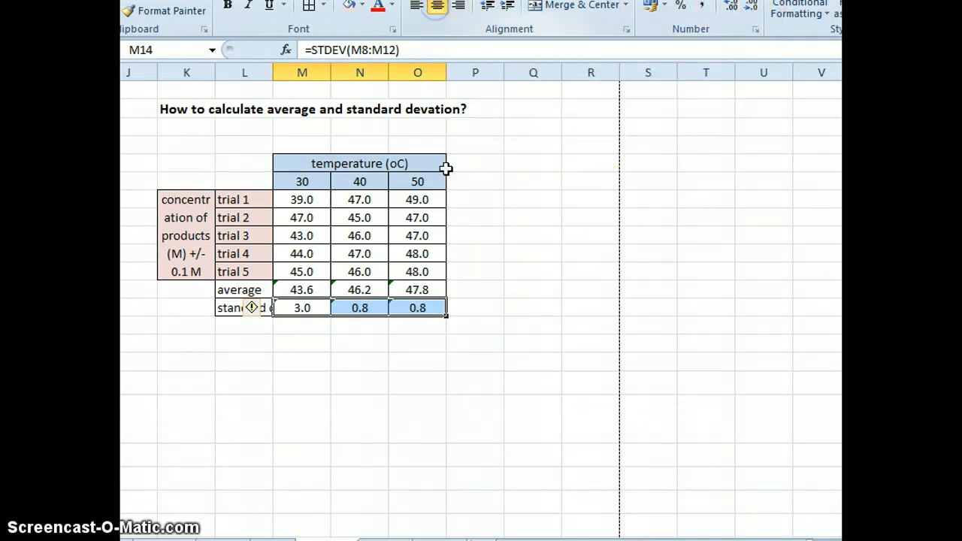
click(434, 401)
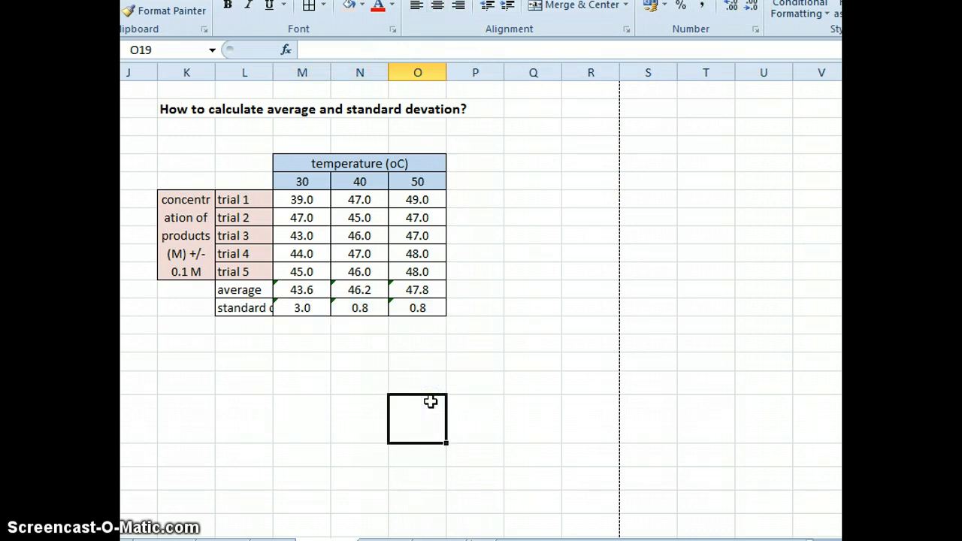
- Insert a 2-D clustered column chart from the temperature and trial data in L7:O12
click(625, 1)
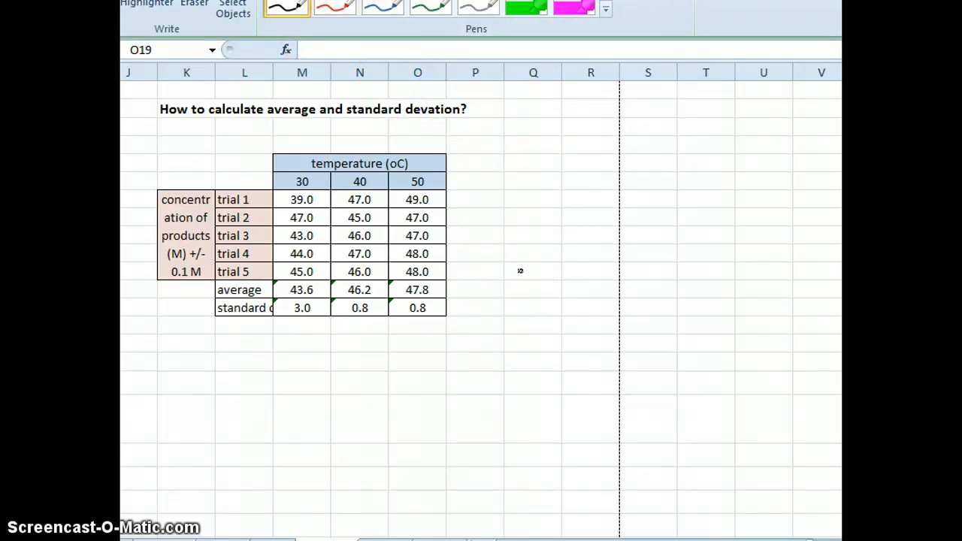
key(Escape)
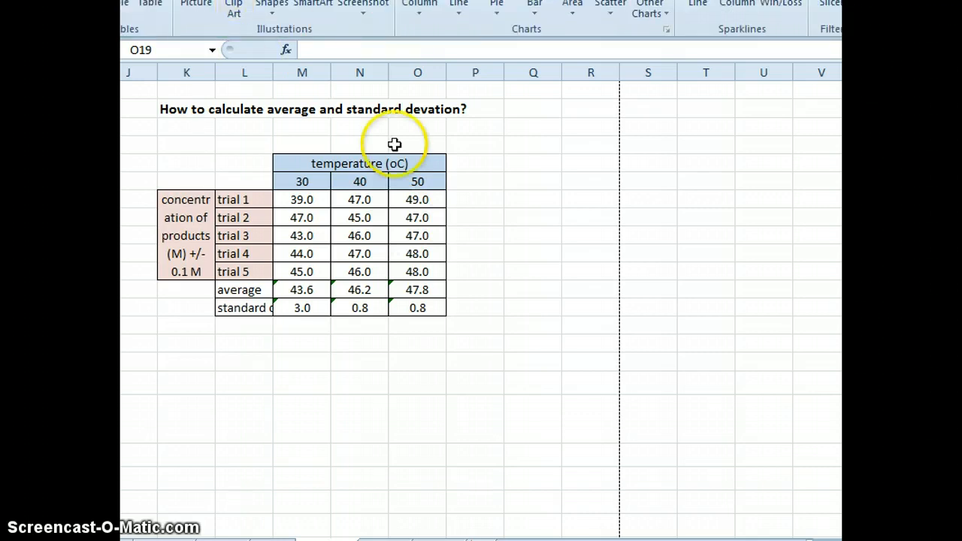
drag(417, 271, 256, 187)
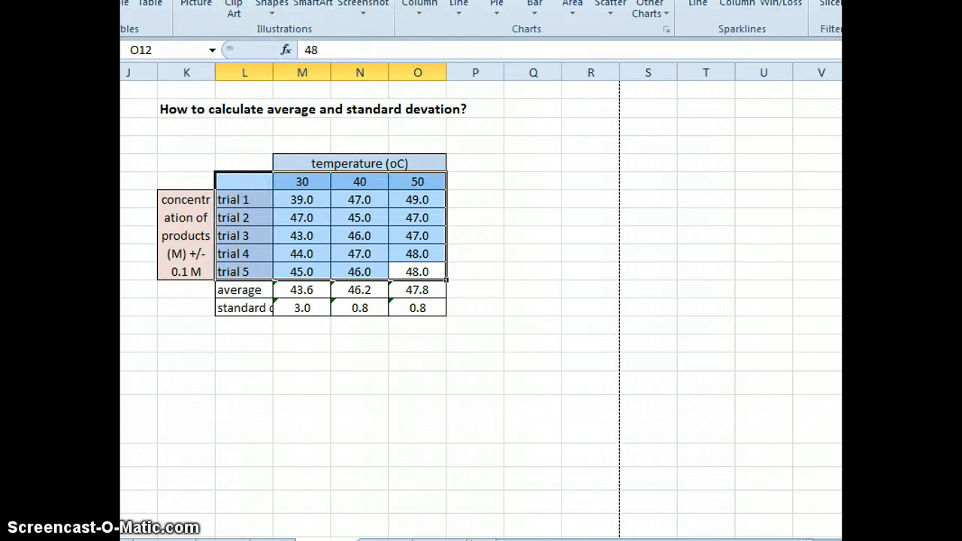
click(417, 9)
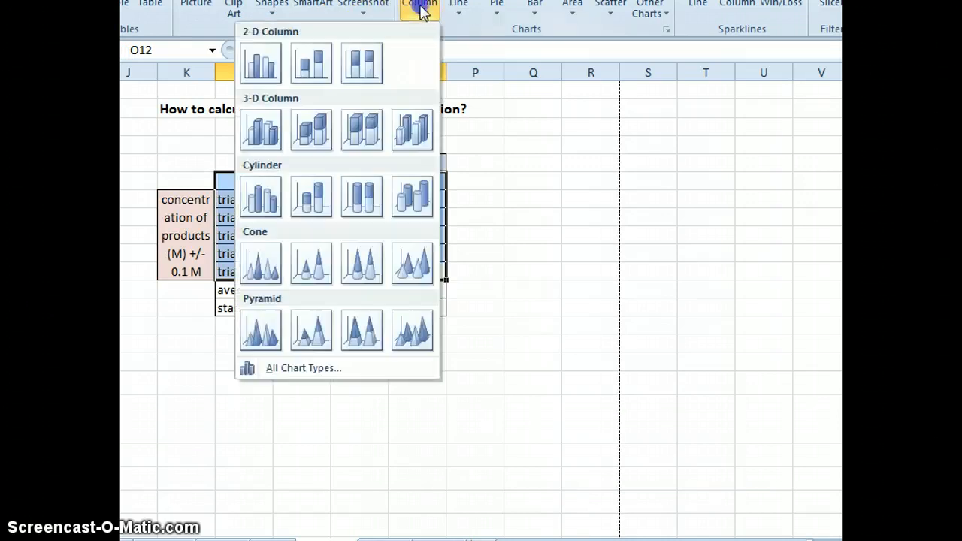
click(260, 66)
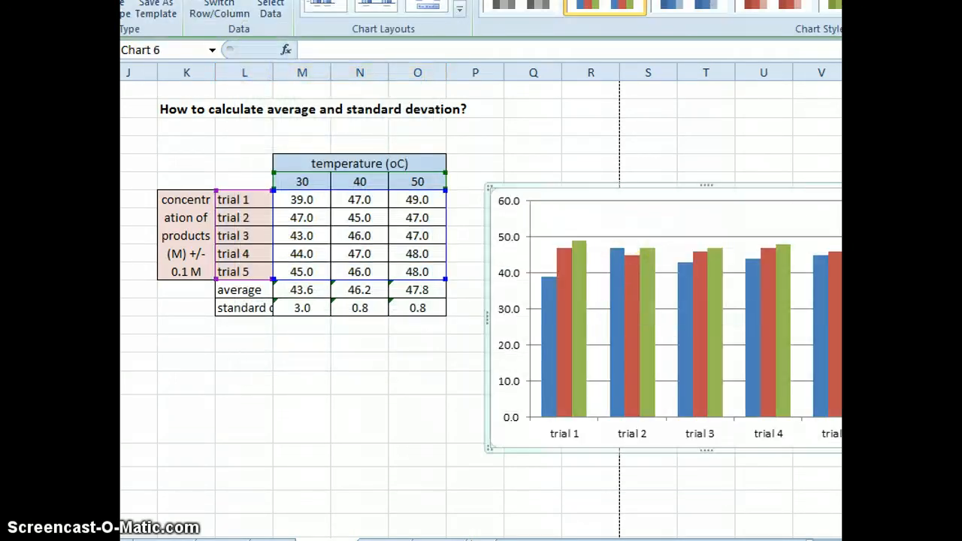
- Shrink the column chart slightly and place it directly beside the data table, clear of the 50-degree column
drag(924, 289, 883, 344)
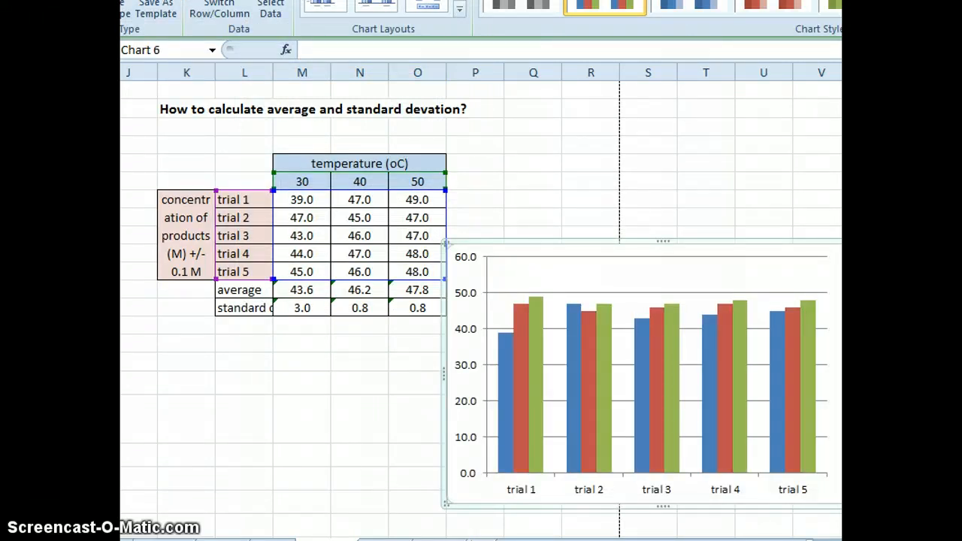
drag(882, 344, 865, 327)
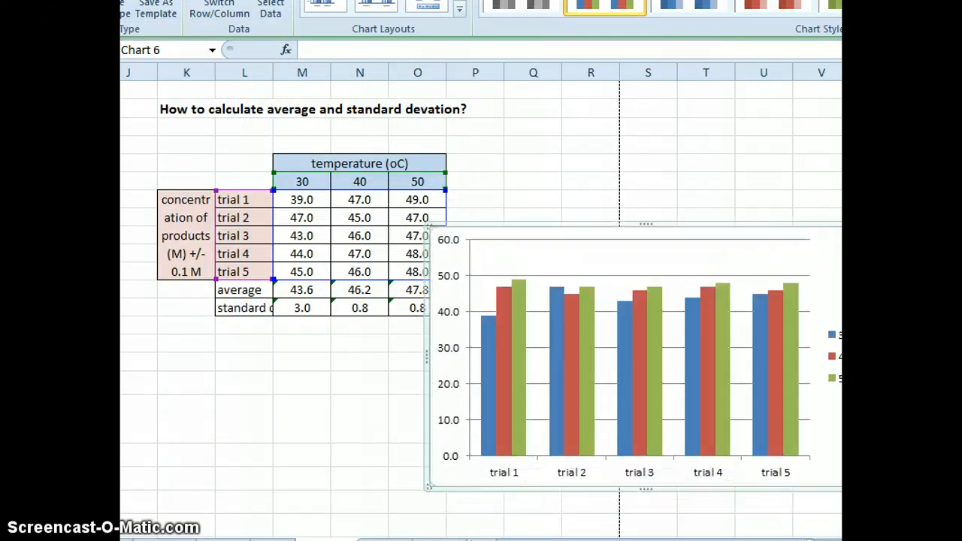
drag(841, 488, 822, 463)
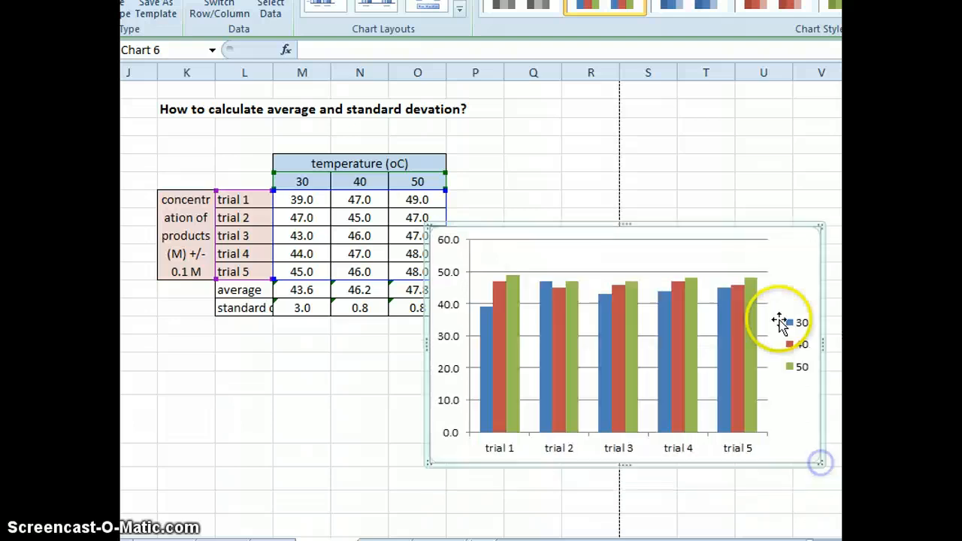
drag(747, 226, 769, 161)
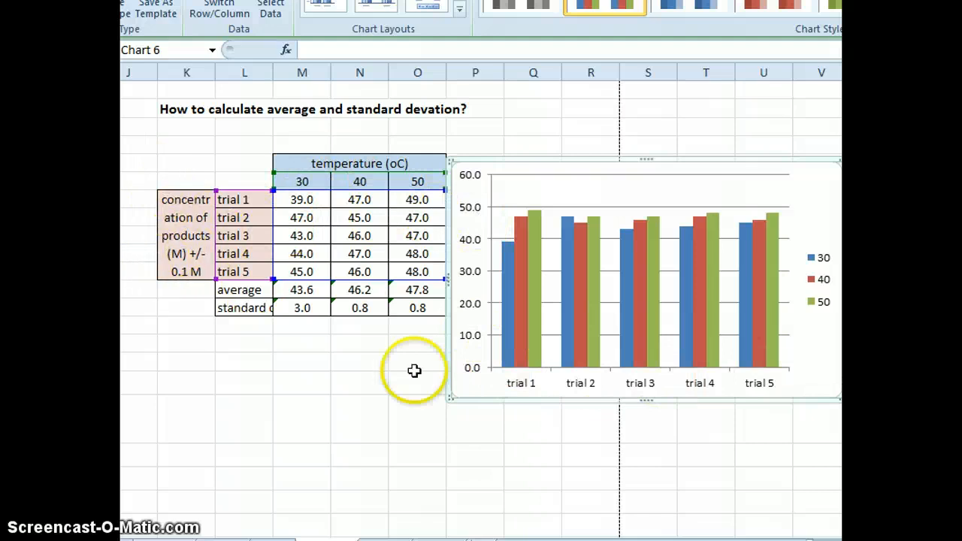
- Cross out the trial-by-trial column chart with a large black ink X
mouse_move(451, 540)
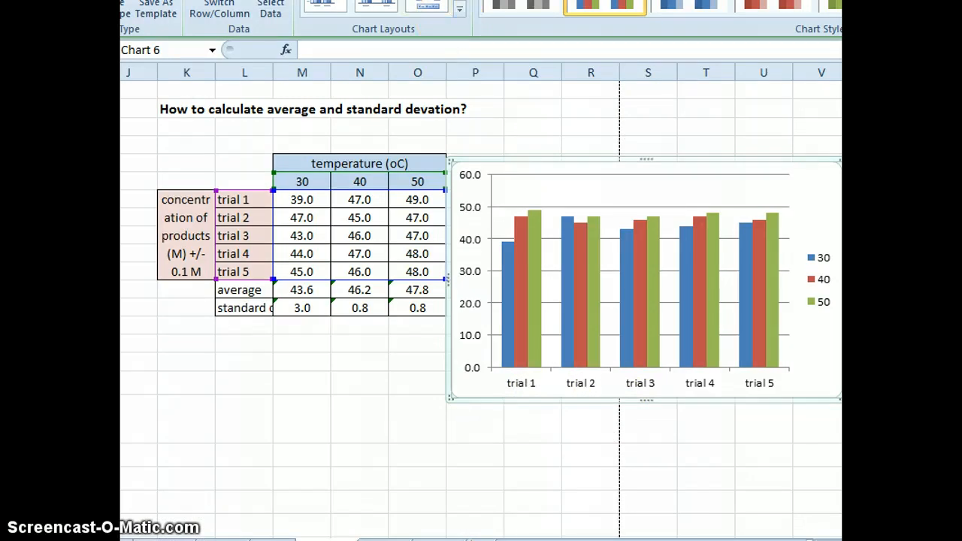
drag(526, 404, 692, 214)
drag(535, 161, 737, 406)
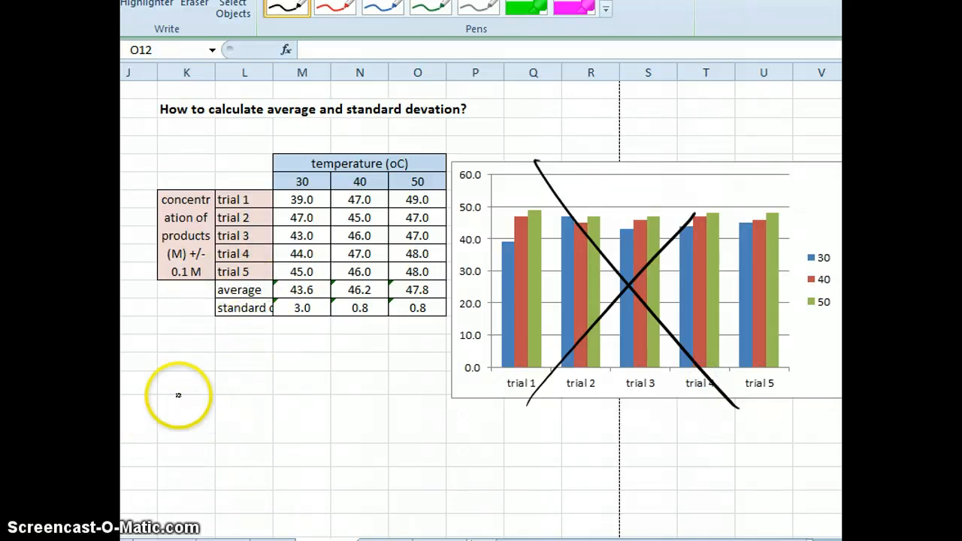
- Sketch a vertical and a horizontal graph axis with arrowheads in black ink below the data table
mouse_move(185, 366)
mouse_down()
mouse_move(180, 473)
mouse_move(366, 478)
mouse_up()
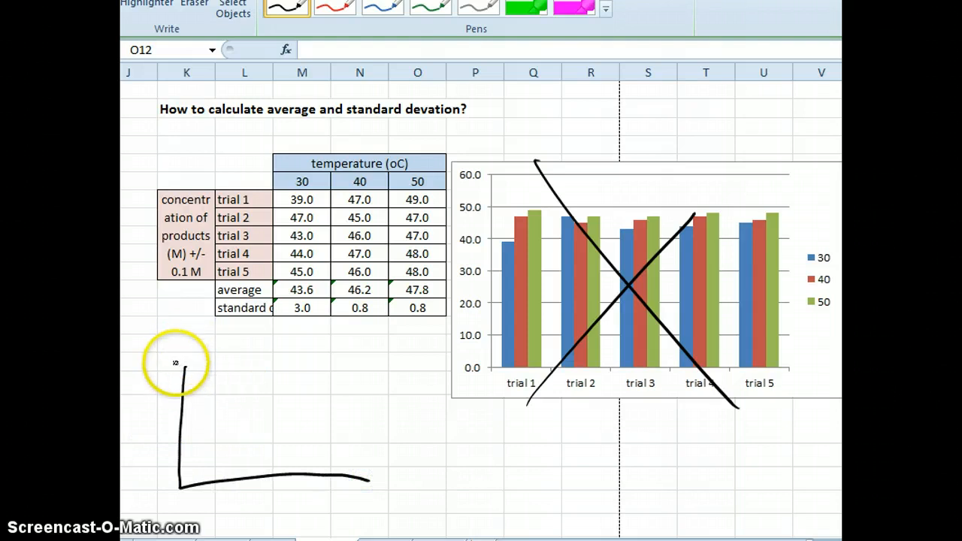
drag(177, 373, 197, 371)
drag(361, 464, 362, 493)
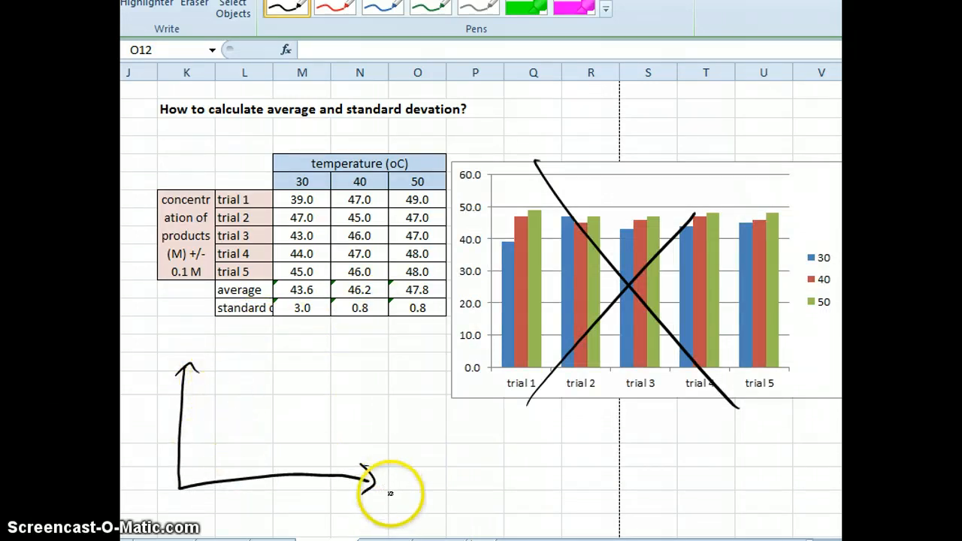
- Handwrite "temp oC" beside the horizontal axis and mark a tick labelled 30 on it
drag(378, 502, 396, 501)
mouse_move(390, 494)
mouse_down()
mouse_move(389, 507)
mouse_move(425, 504)
mouse_up()
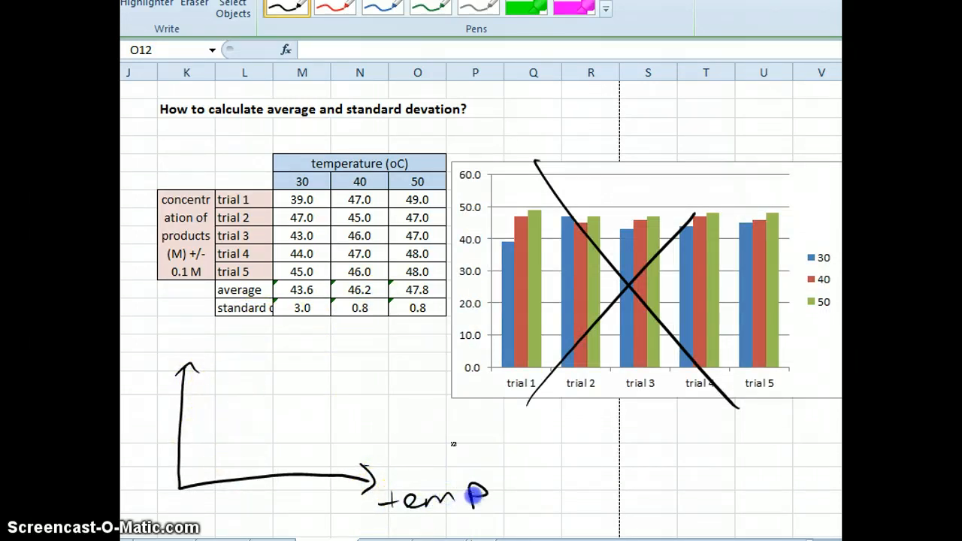
mouse_move(226, 473)
mouse_down()
mouse_move(219, 518)
mouse_move(243, 502)
mouse_up()
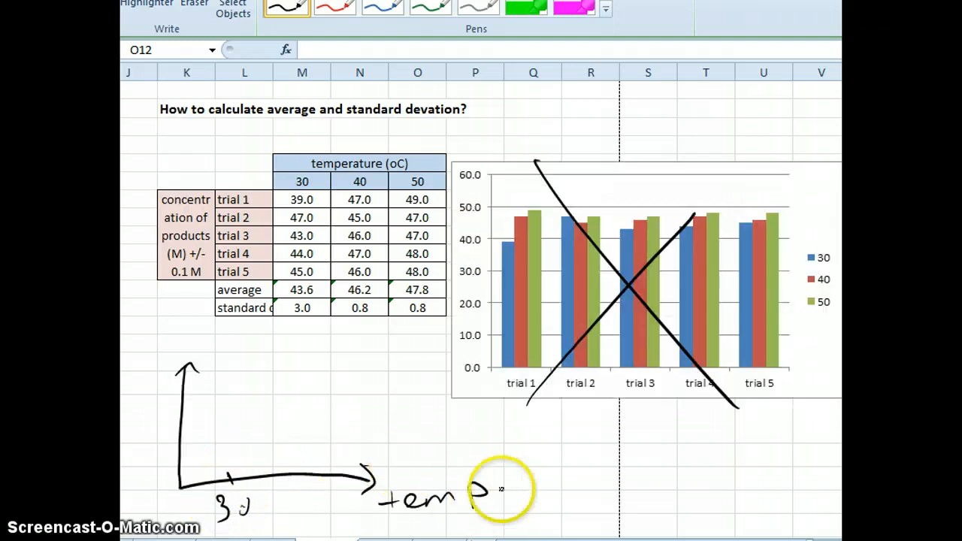
drag(522, 489, 549, 502)
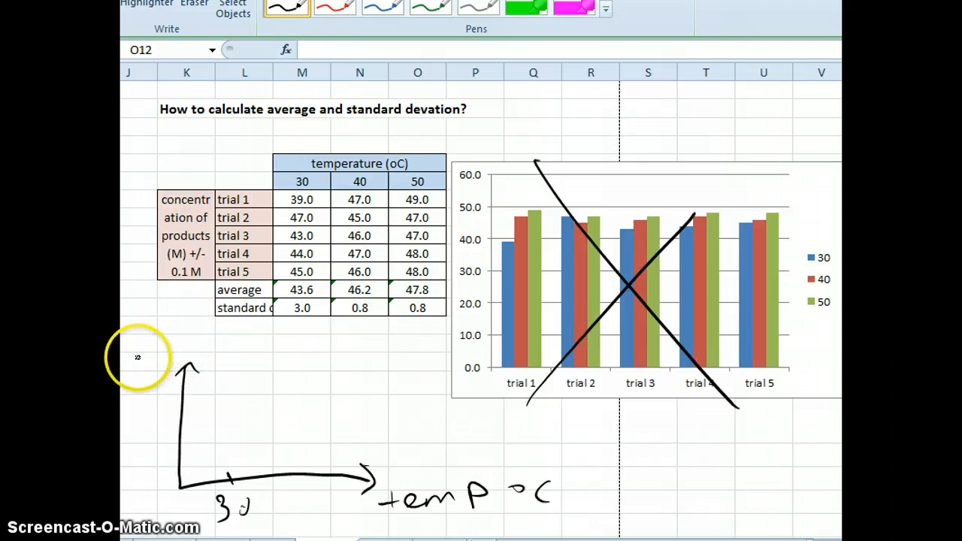
- Handwrite "conc" at the vertical axis, circle the concentration label in K8, and draw an arrow from it to the axis
mouse_move(130, 347)
mouse_down()
mouse_move(128, 360)
mouse_move(195, 345)
mouse_up()
mouse_move(171, 194)
mouse_down()
mouse_move(205, 225)
mouse_move(156, 225)
mouse_up()
drag(178, 296, 148, 403)
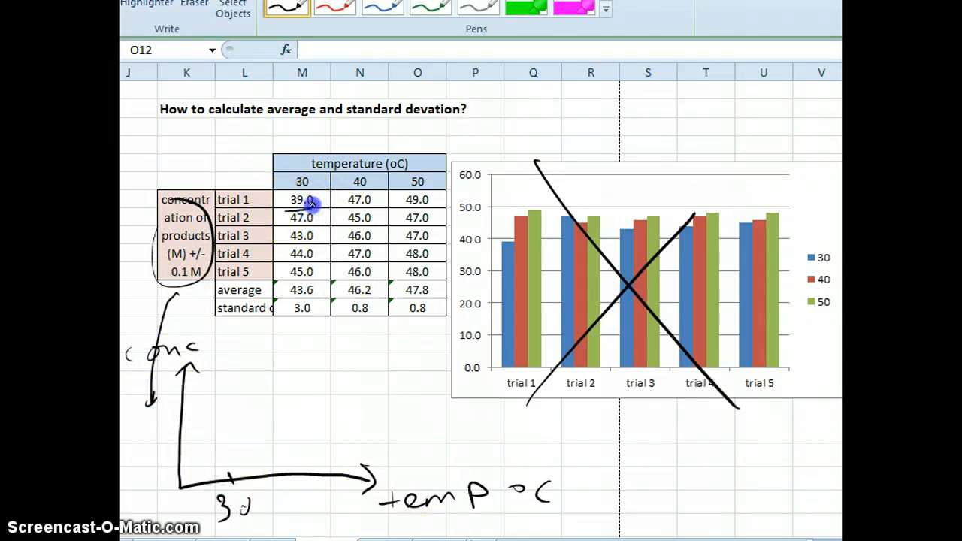
- Underline the 30-degree trial 1 value and ink data points above the 30 mark on the sketched graph
drag(286, 214, 317, 205)
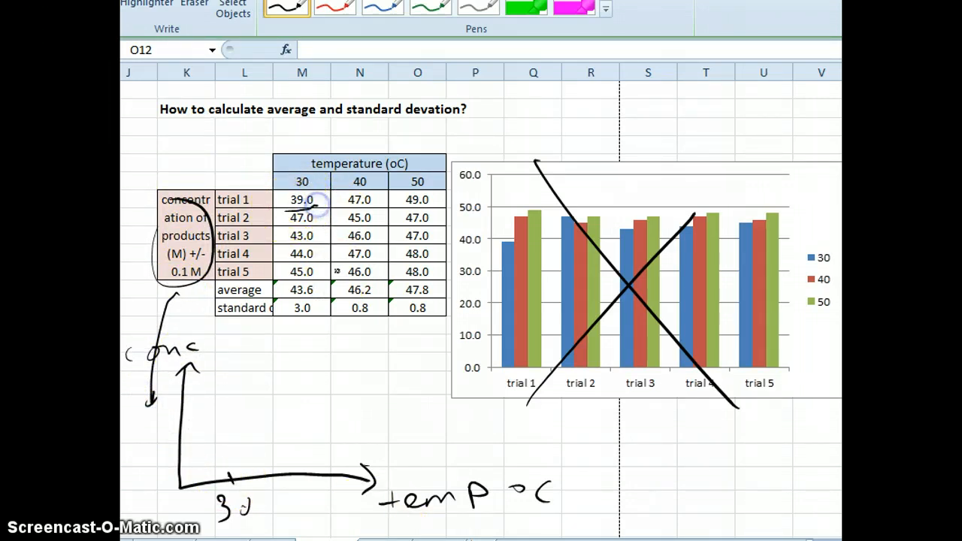
click(223, 413)
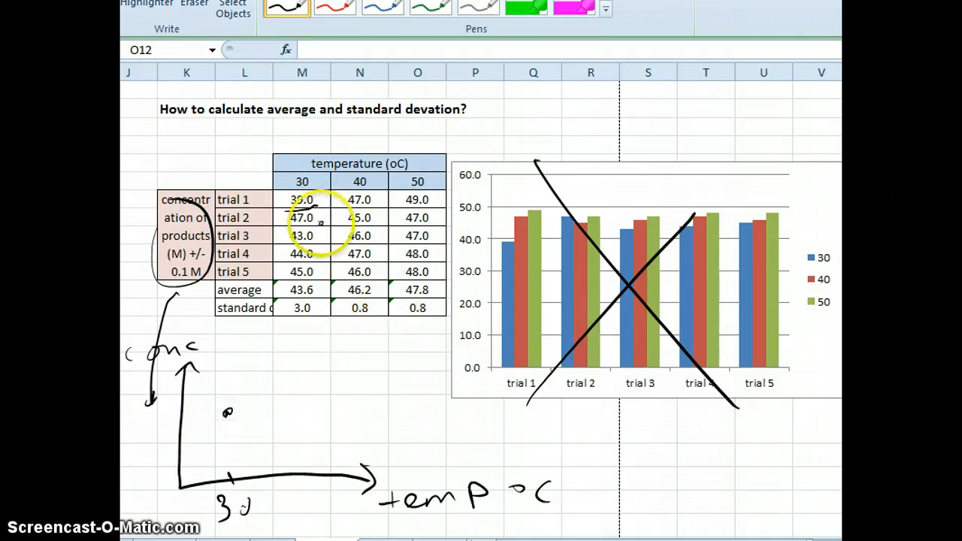
click(227, 368)
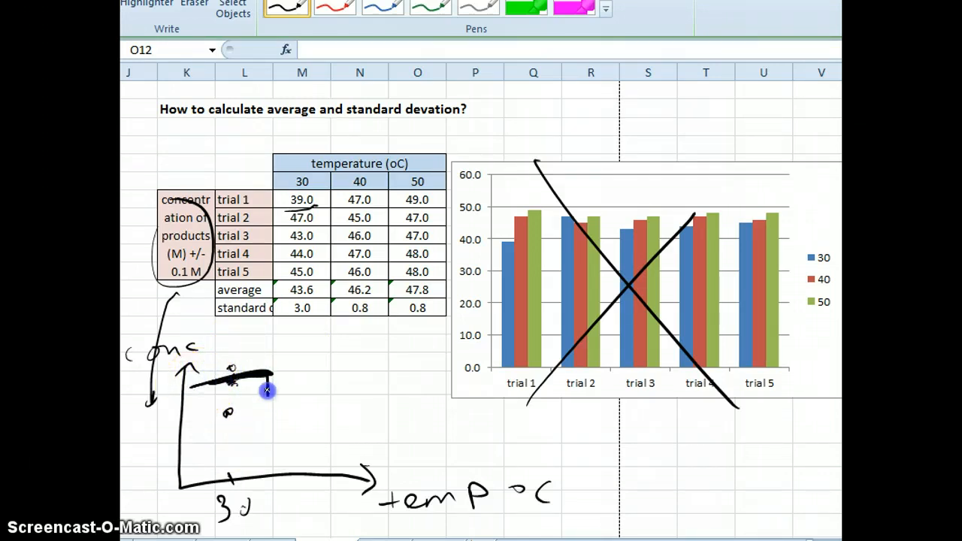
- Draw the sides of a bar around the 30 mark down to the horizontal axis and thicken its top line
drag(268, 390, 268, 477)
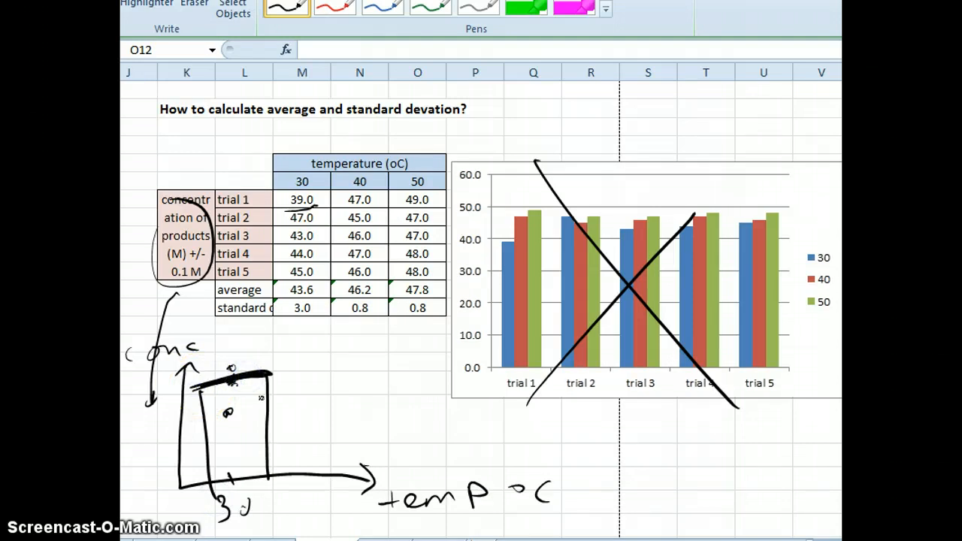
drag(249, 491, 250, 488)
drag(209, 380, 247, 374)
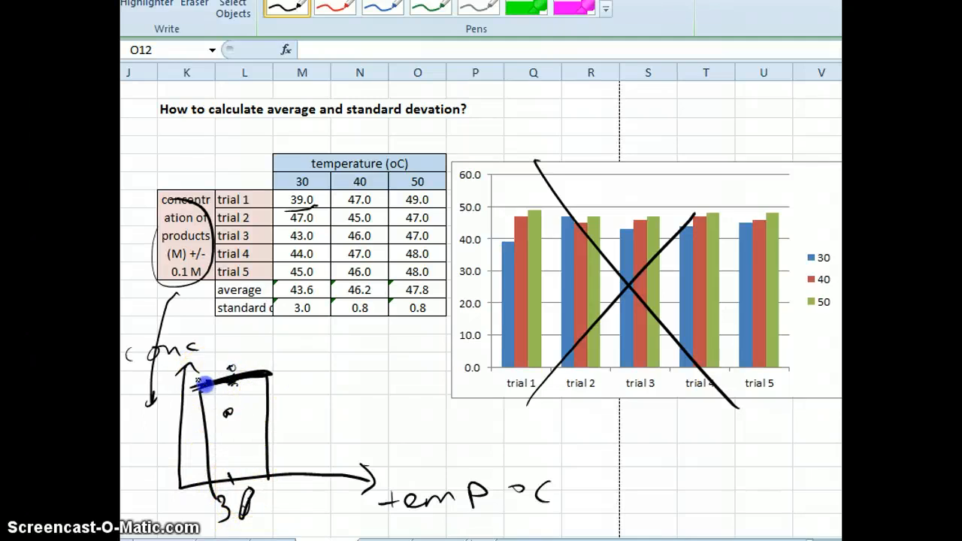
- Add more ink dots around the top of the 30-degree bar to show the spread of the trials
click(229, 352)
click(231, 385)
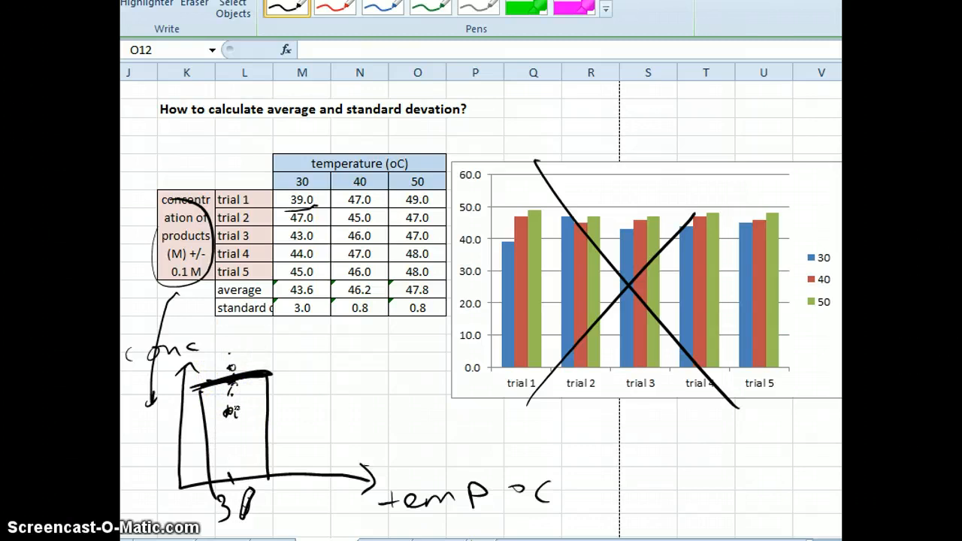
click(257, 376)
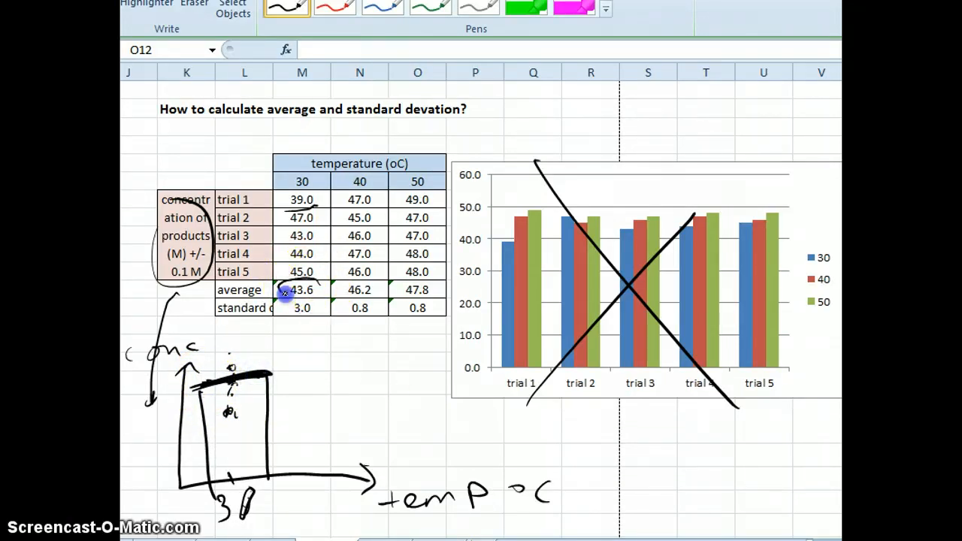
- Circle the average in M13 and standard deviation in M14, and draw a capped vertical error bar through the sketched bar's top
mouse_move(277, 290)
mouse_down()
mouse_move(319, 288)
mouse_move(315, 326)
mouse_move(324, 309)
mouse_up()
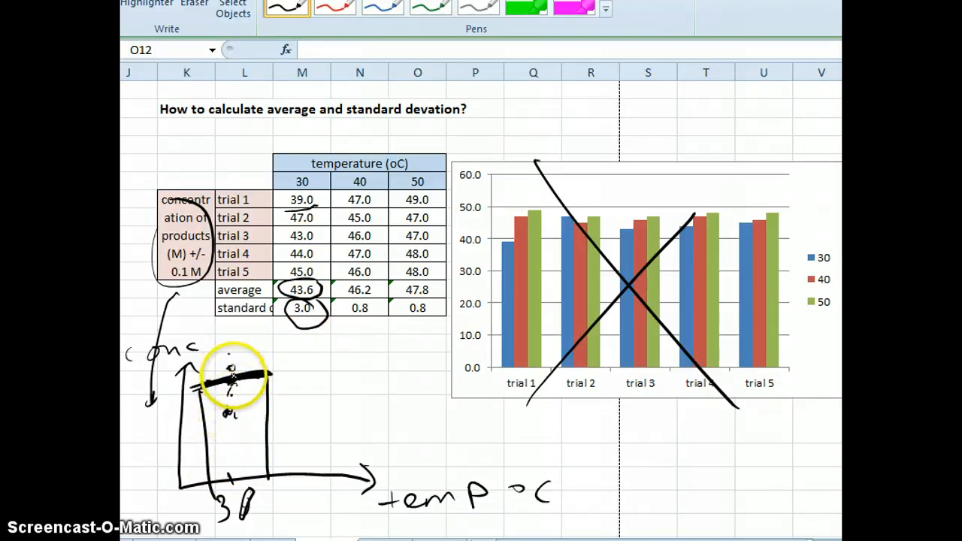
drag(233, 409, 231, 360)
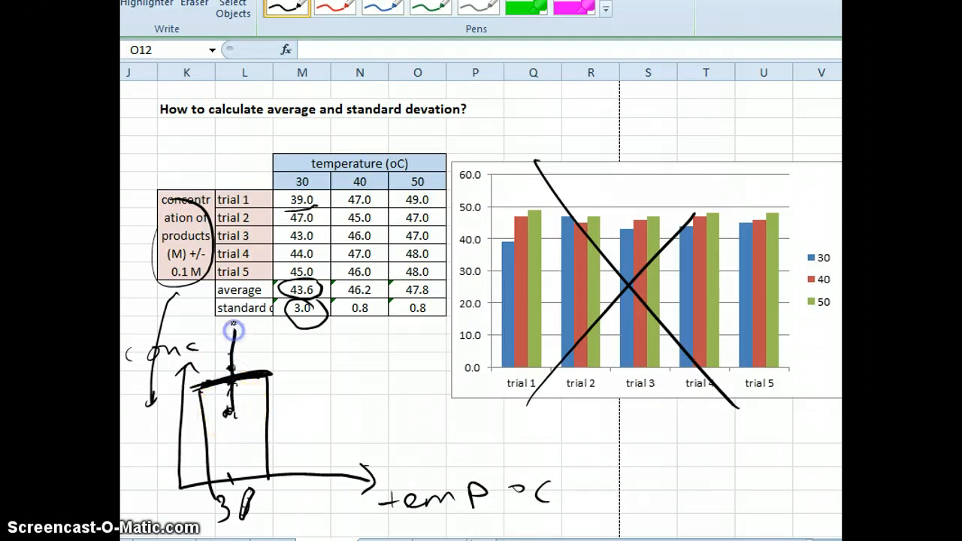
drag(233, 324, 212, 331)
drag(217, 412, 253, 408)
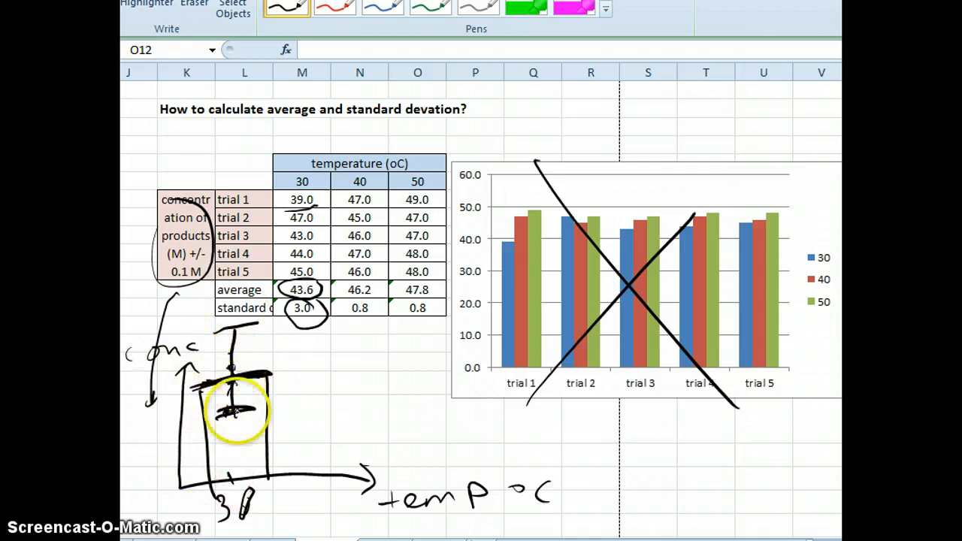
drag(216, 412, 254, 408)
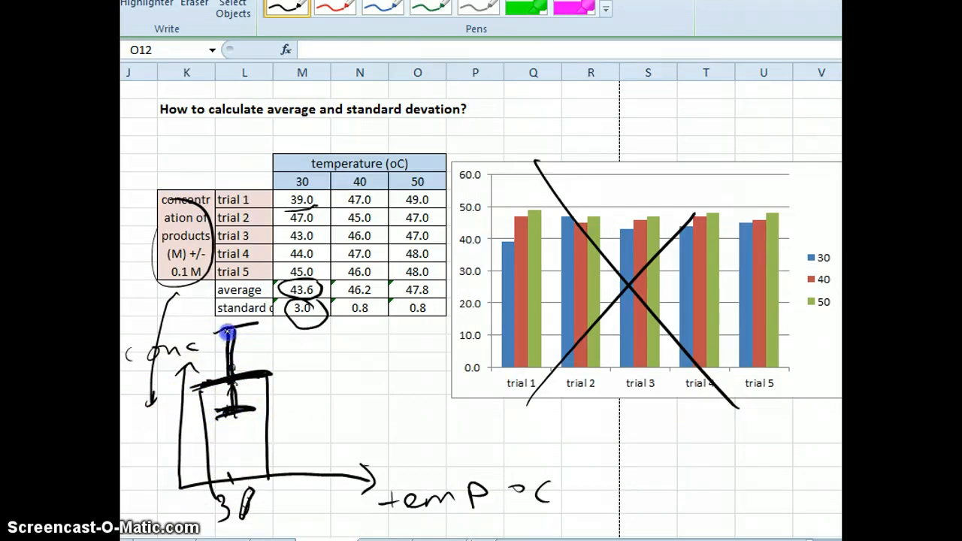